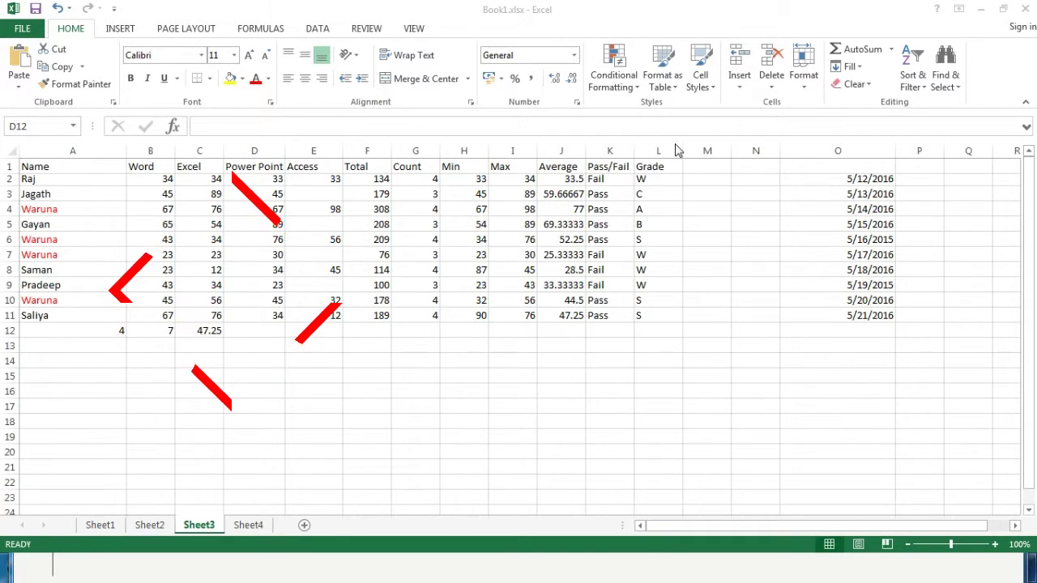
- Review row 2's total, count, minimum, maximum, average, Pass/Fail and grade formulas
left_click(377, 178)
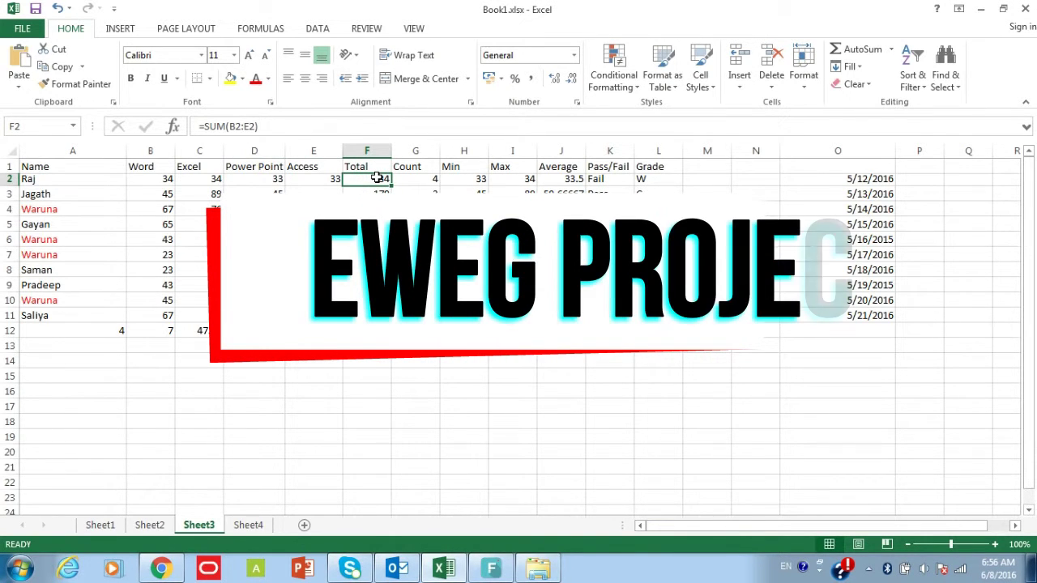
left_click(409, 180)
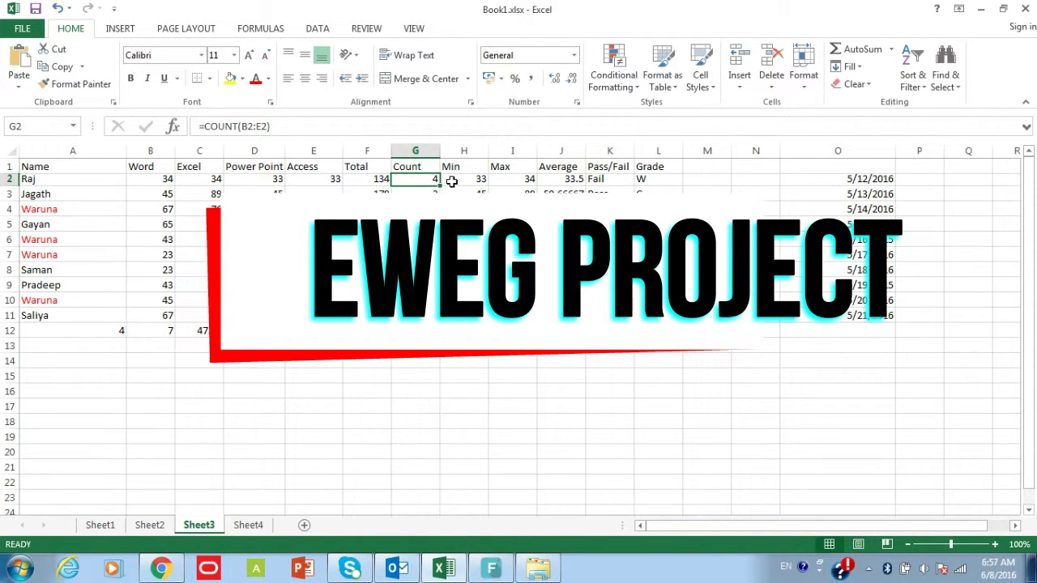
left_click(450, 180)
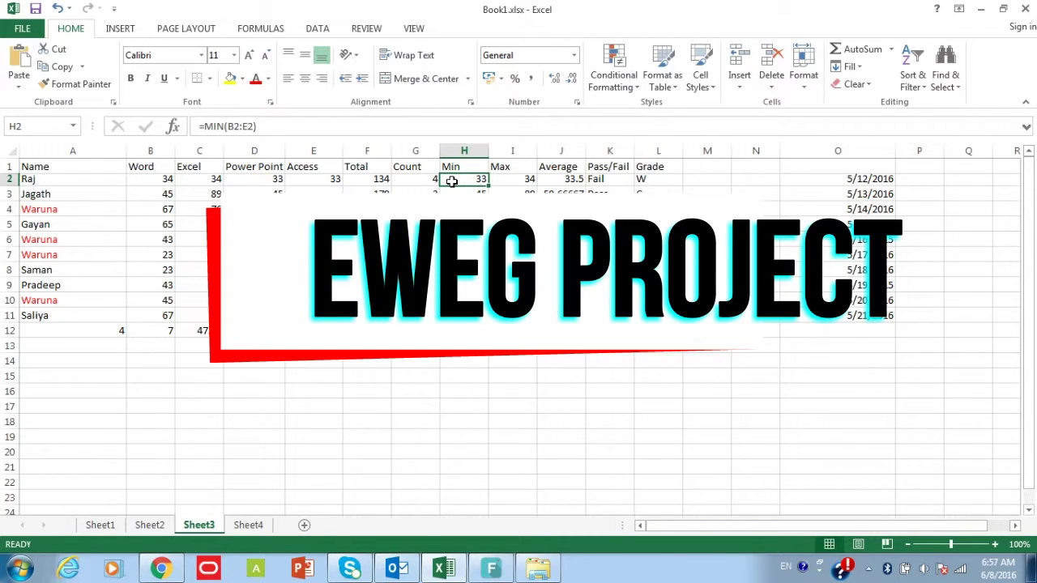
left_click(502, 181)
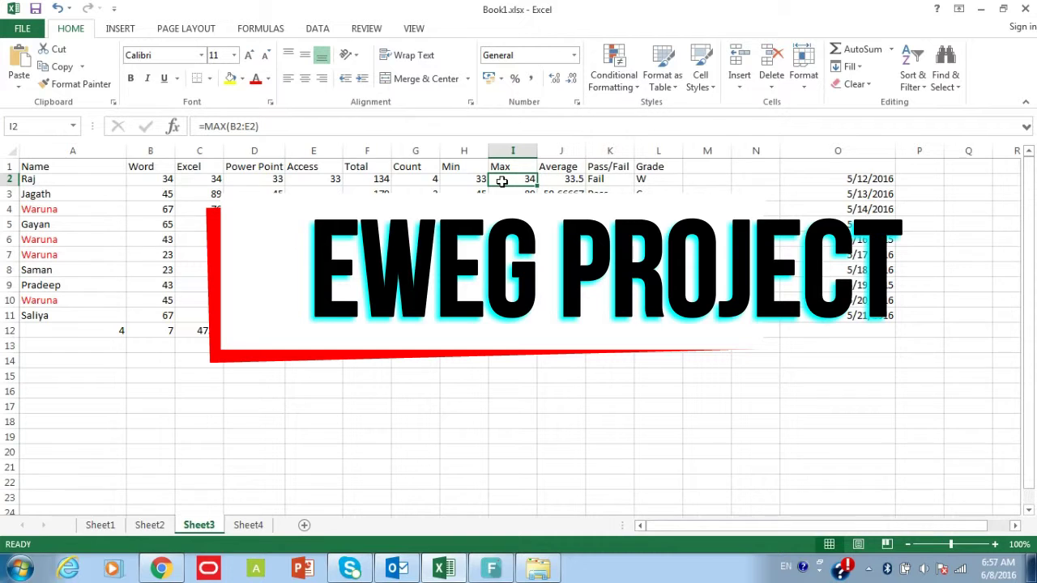
left_click(558, 182)
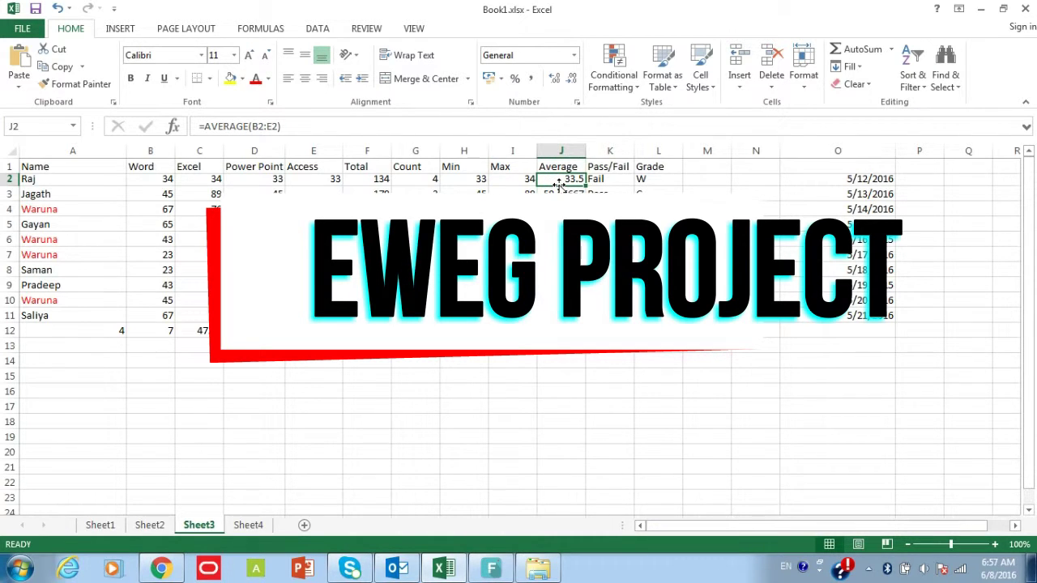
left_click(605, 180)
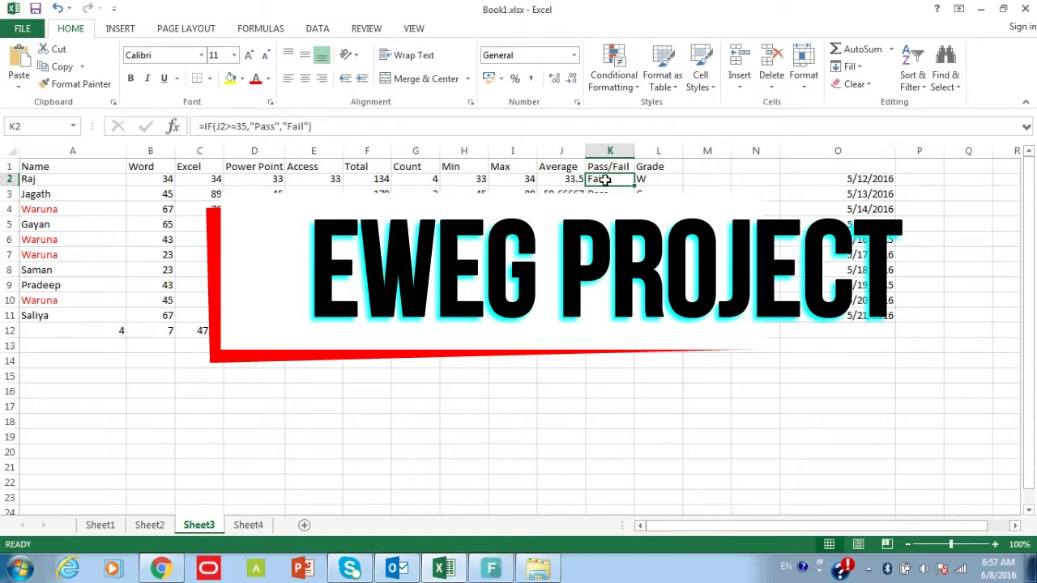
left_click(653, 179)
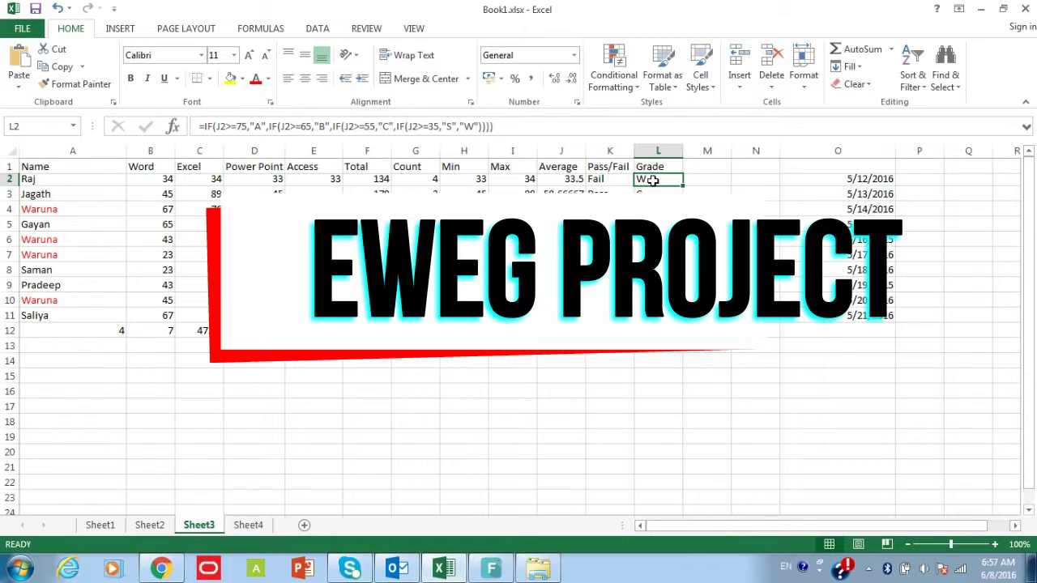
- Inspect the summary formulas: Waruna's row count, Word marks at least 40, Waruna's Excel average
left_click(115, 331)
type("=COUNTIF(A2:A11,\"Waruna\")")
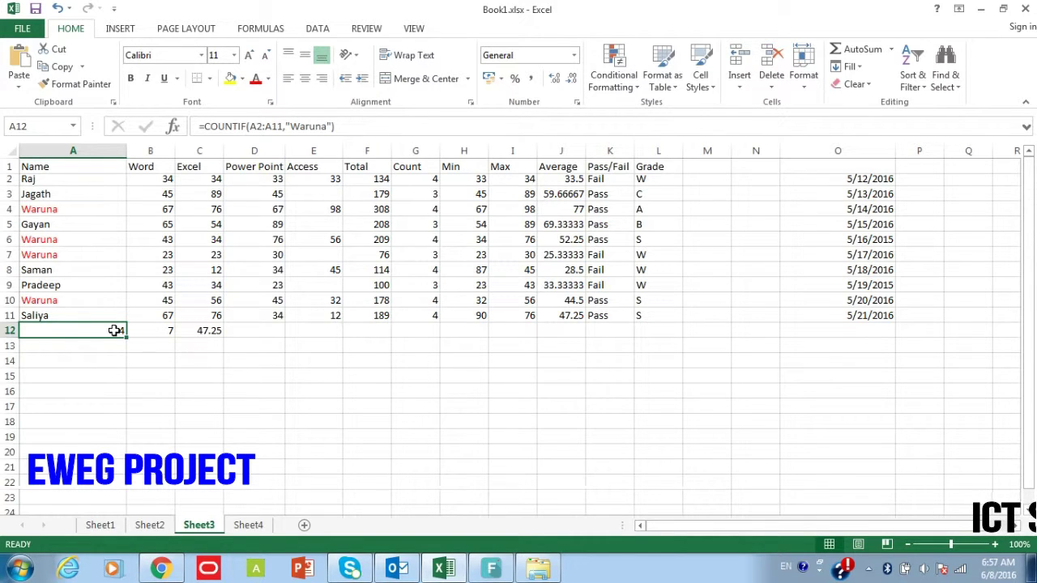
left_click(155, 333)
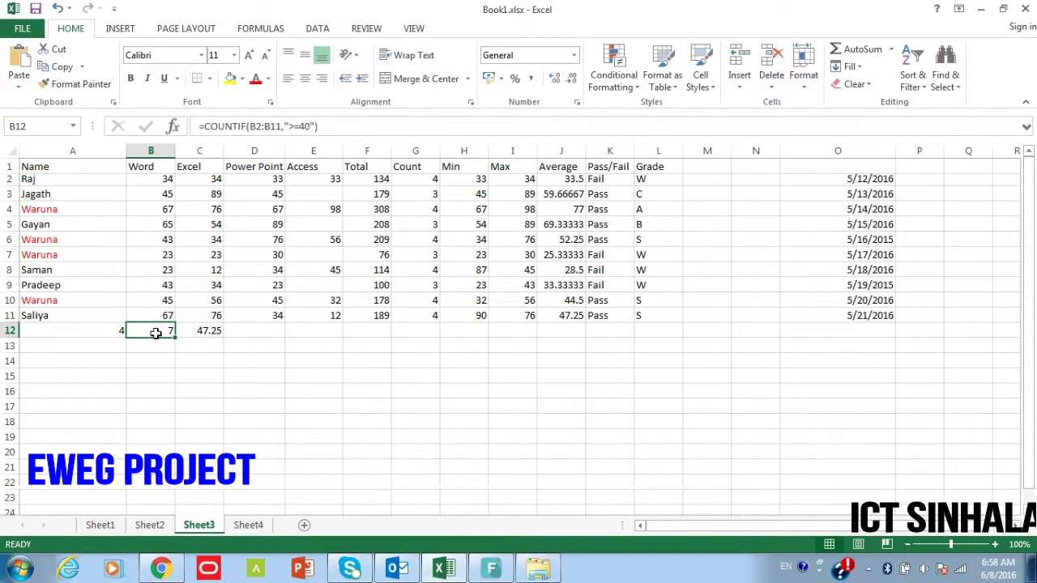
left_click(209, 330)
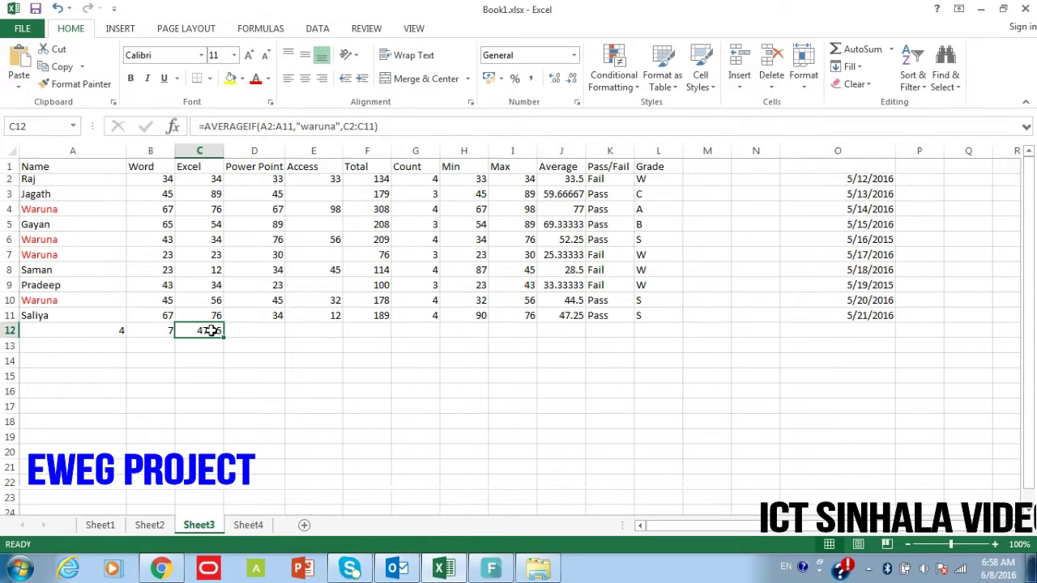
- Begin =sumif(A2:A11,"Waruna", in D12 to test the names for Waruna
left_click(245, 332)
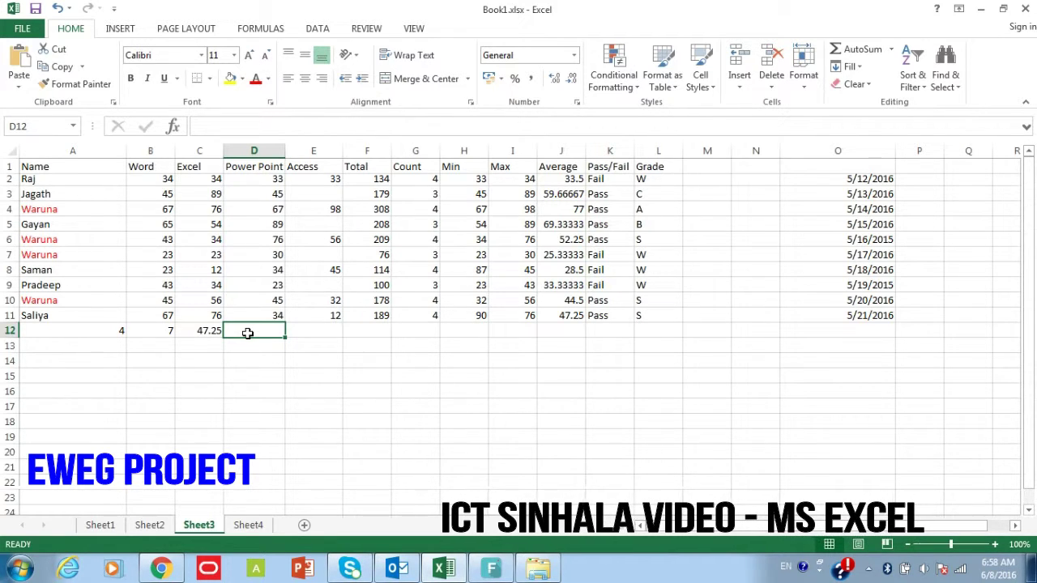
type("=")
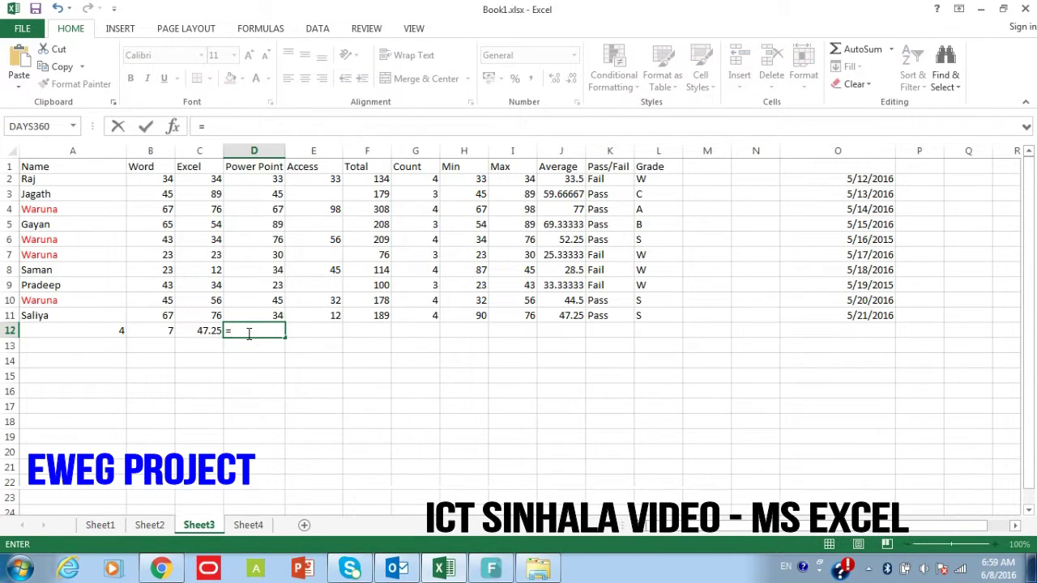
type("sum")
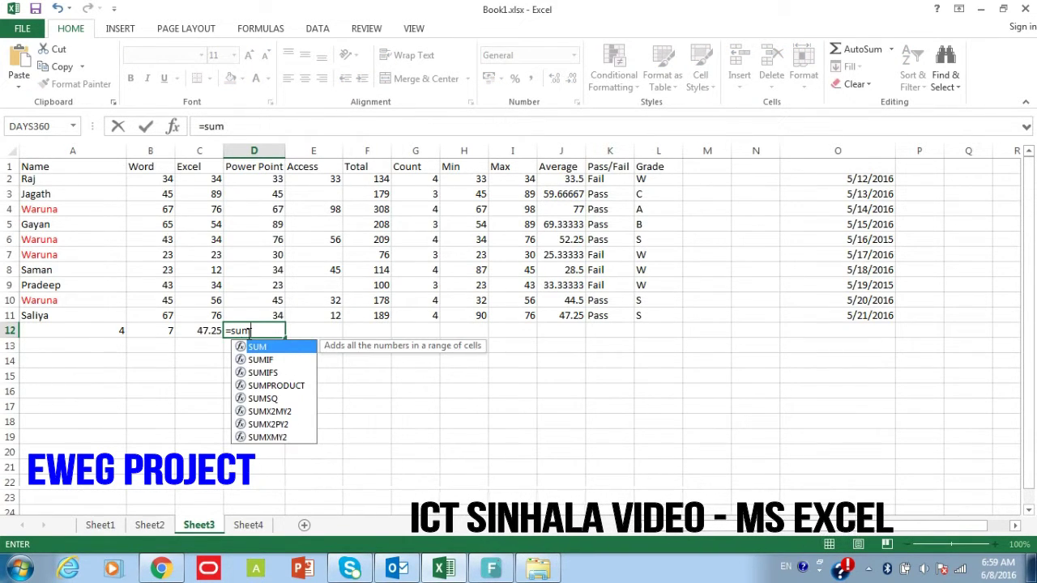
type("if")
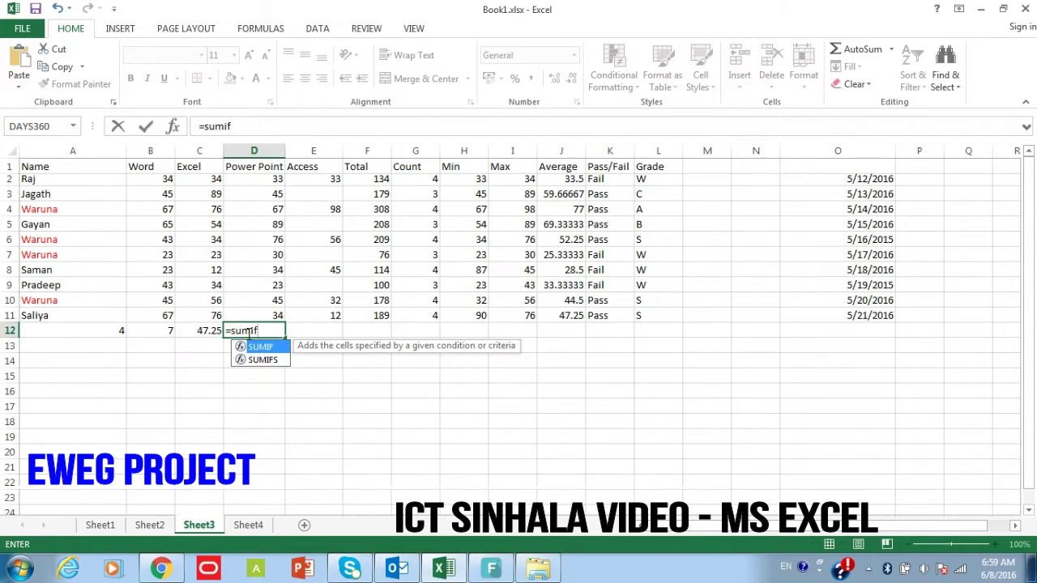
type("(")
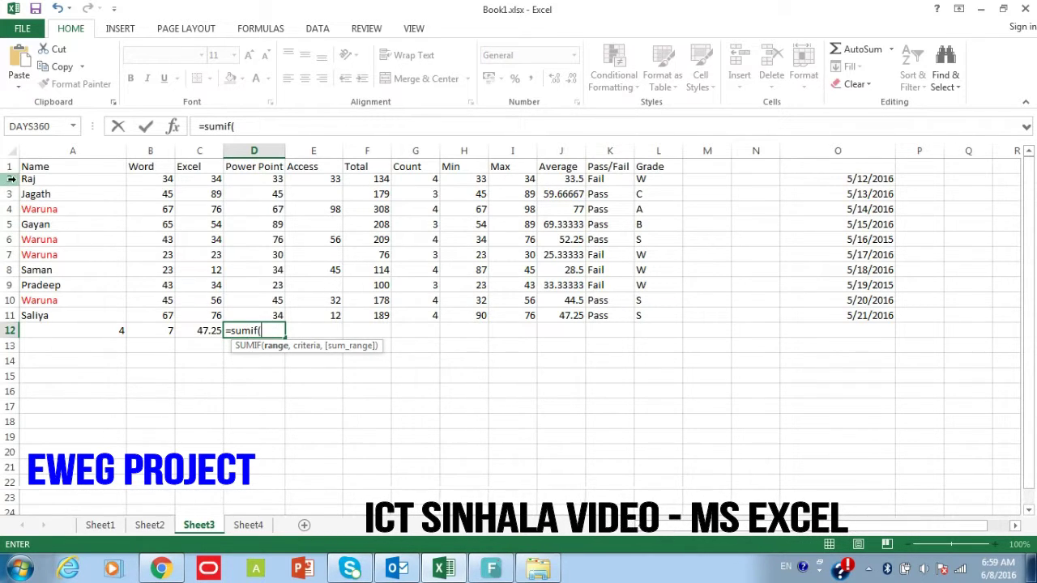
left_click_drag(50, 179, 51, 311)
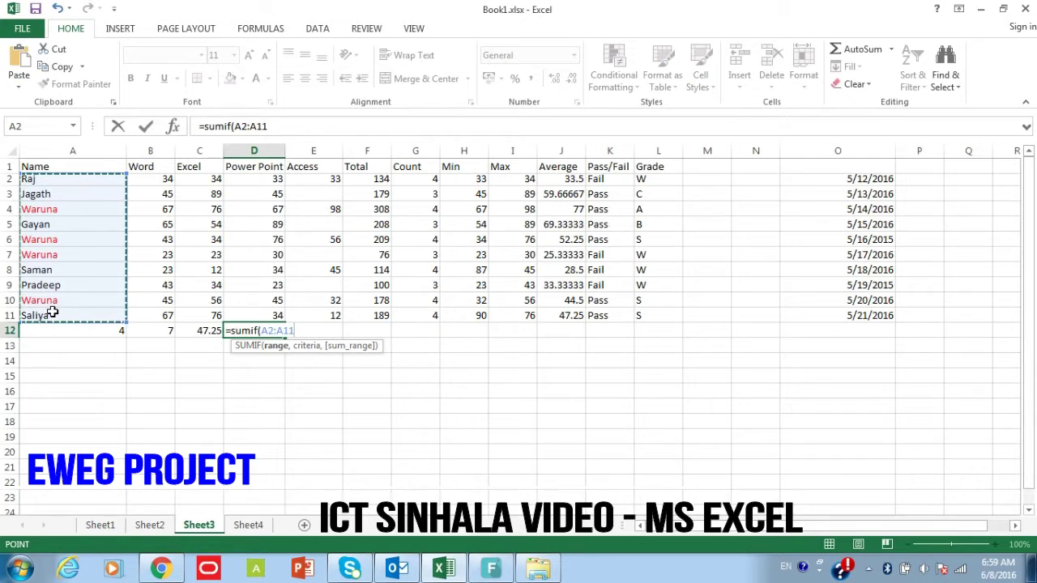
type(",")
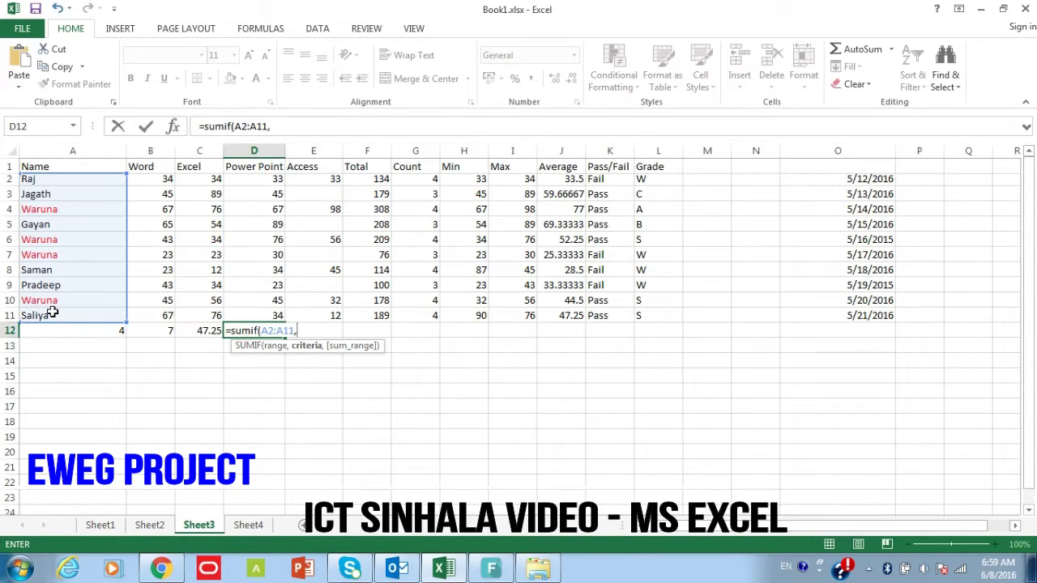
type("\"")
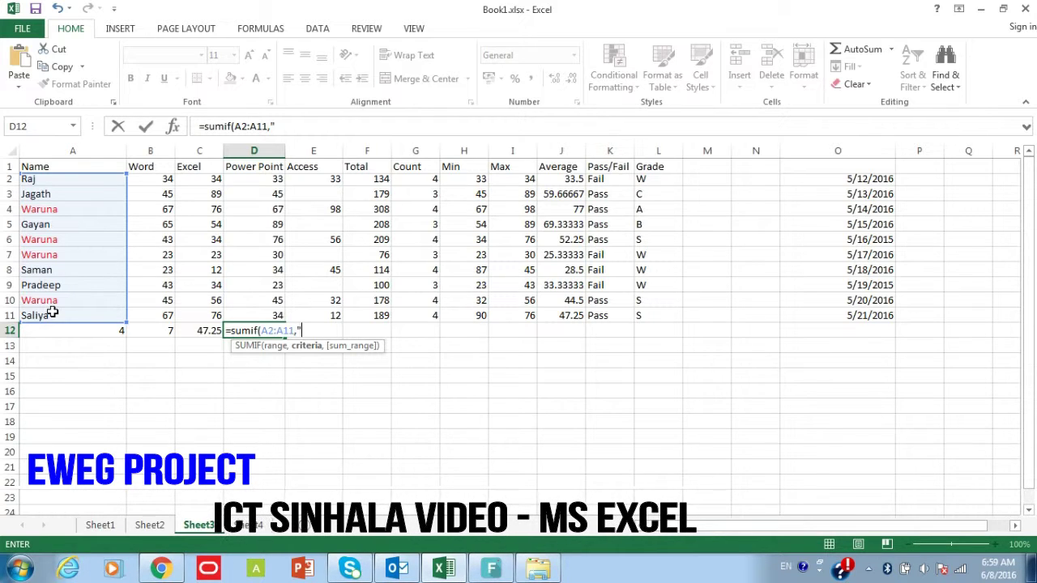
type("Waruna:")
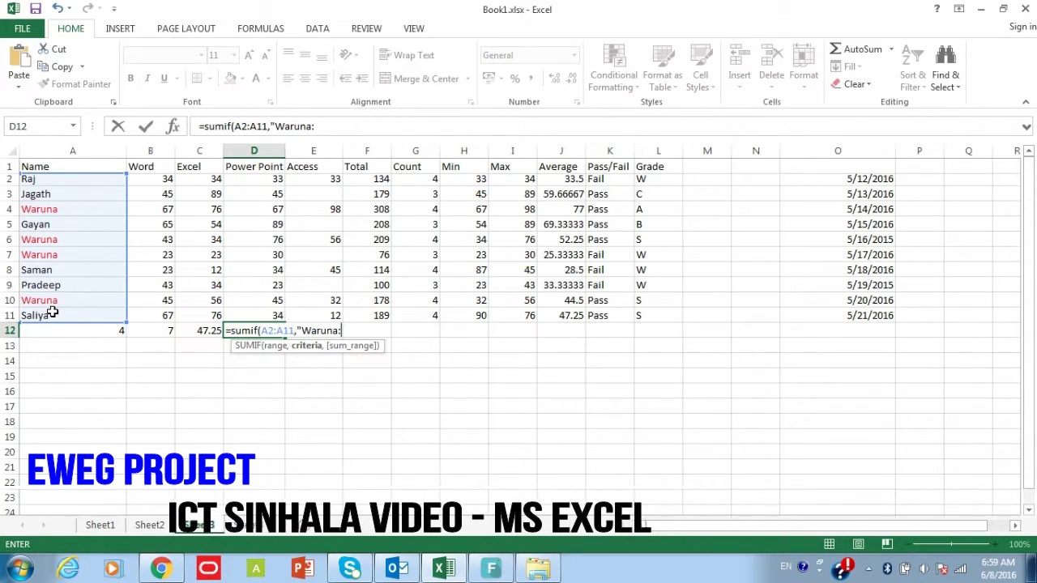
key("BackSpace")
type("\"")
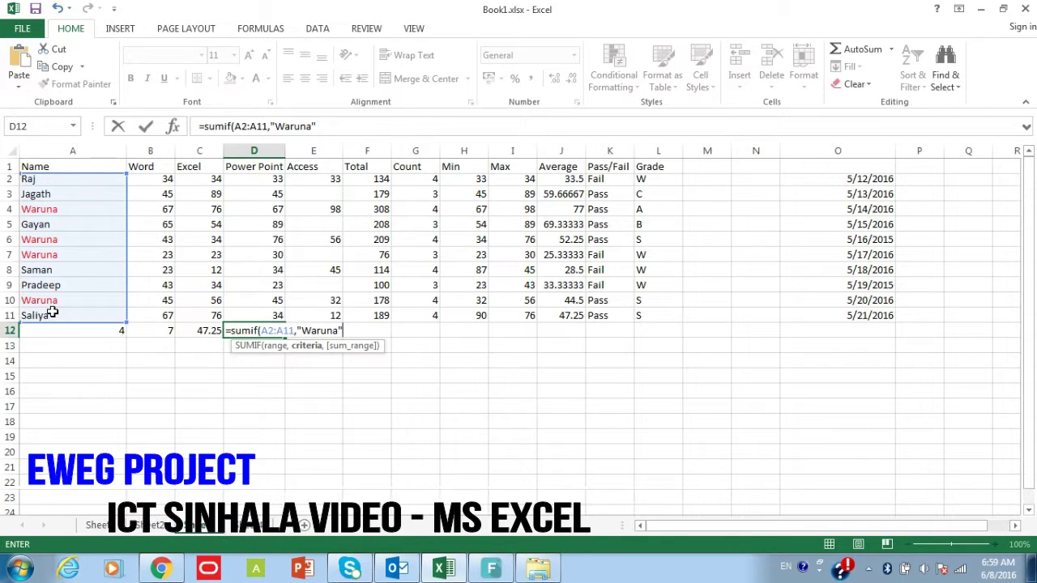
type(",")
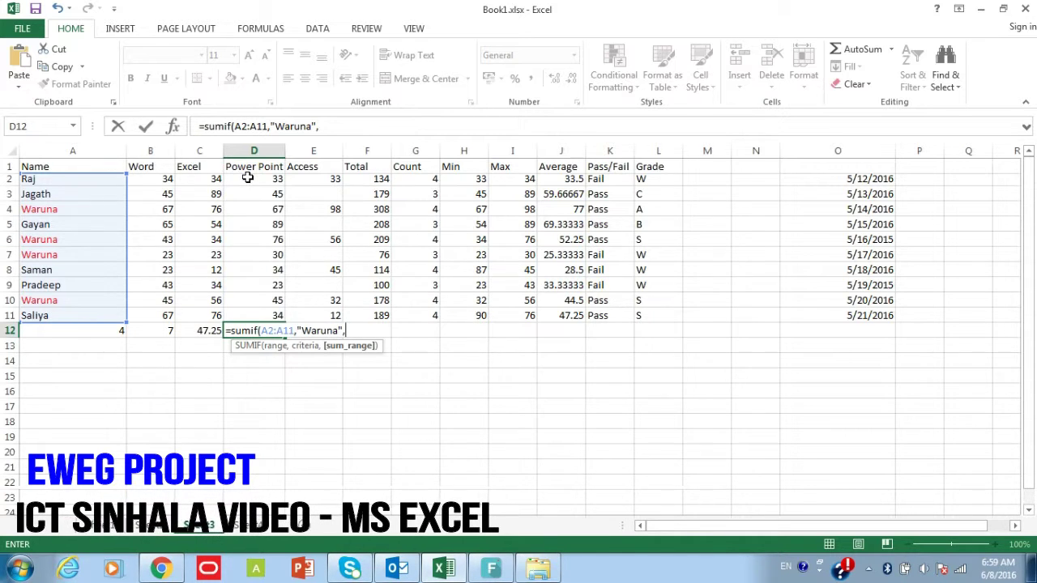
- Add the Power Point marks D2:D11 as the sum range and close the SUMIF parenthesis
left_click_drag(248, 178, 265, 323)
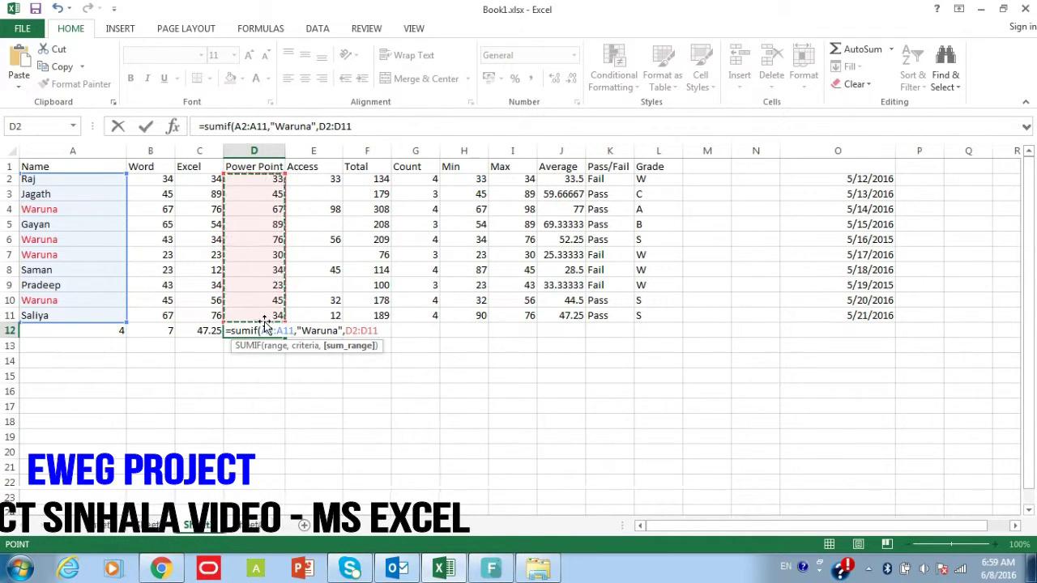
type(")")
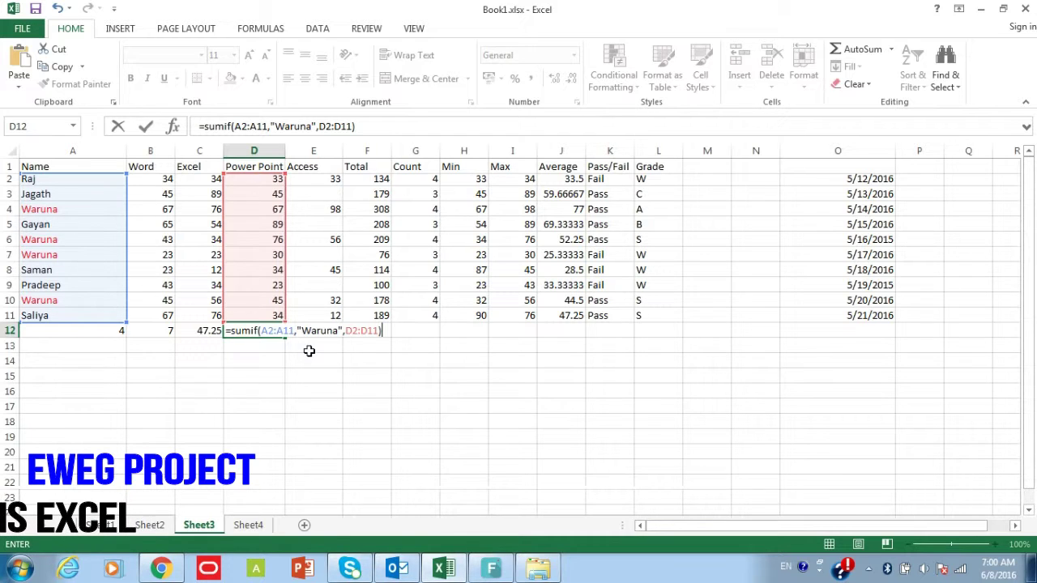
key("Return")
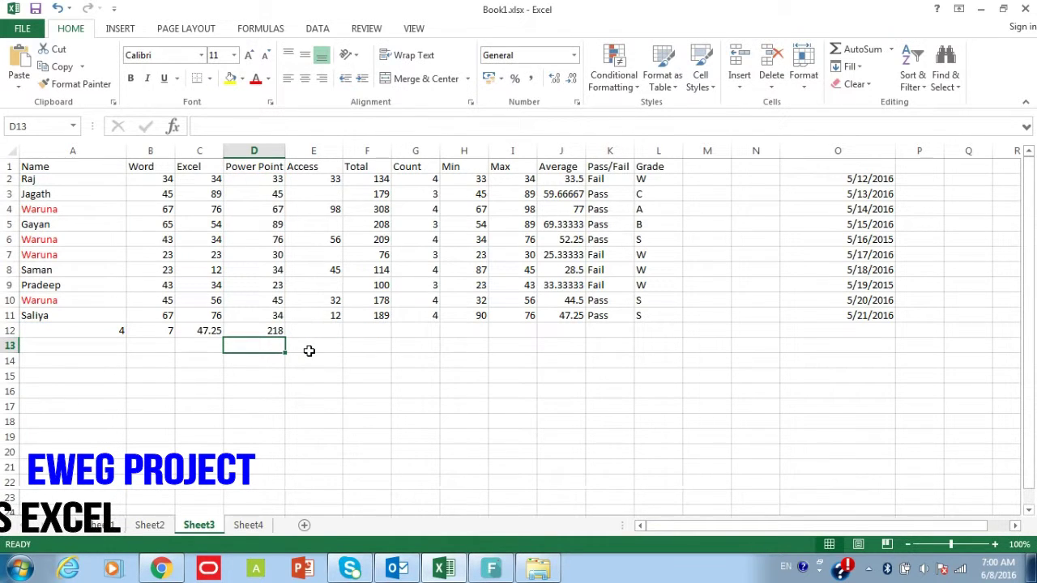